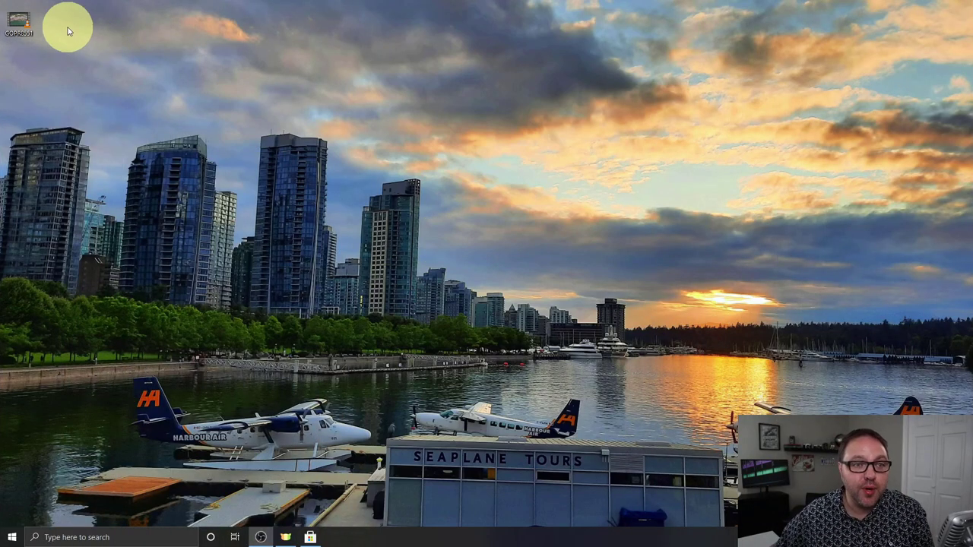
- Play the GOPR8551 video from the desktop in VLC media player and close the player
{"action": "double_click", "coordinate": [21, 25]}
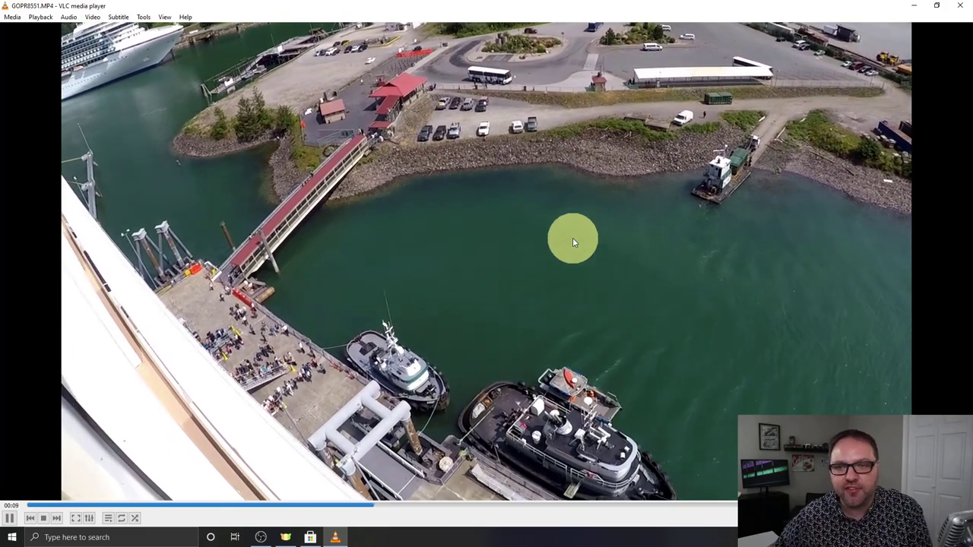
{"action": "left_click", "coordinate": [964, 5]}
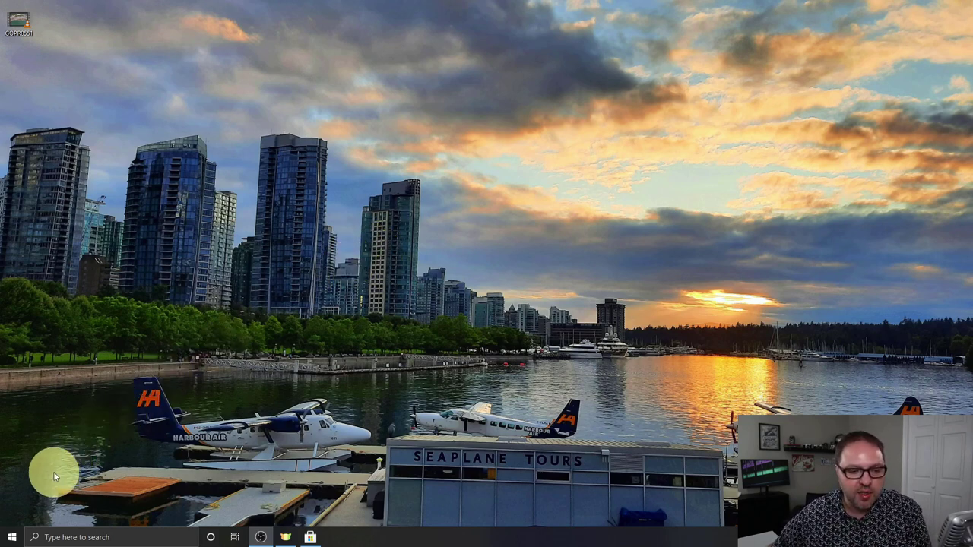
{"action": "left_click", "coordinate": [13, 537]}
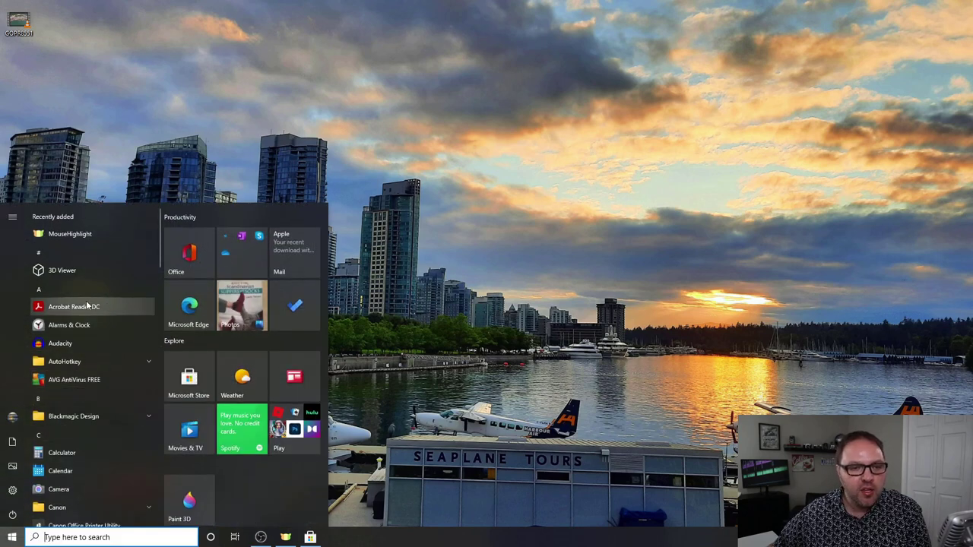
{"action": "scroll", "coordinate": [87, 302], "scroll_direction": "down", "scroll_amount": 5}
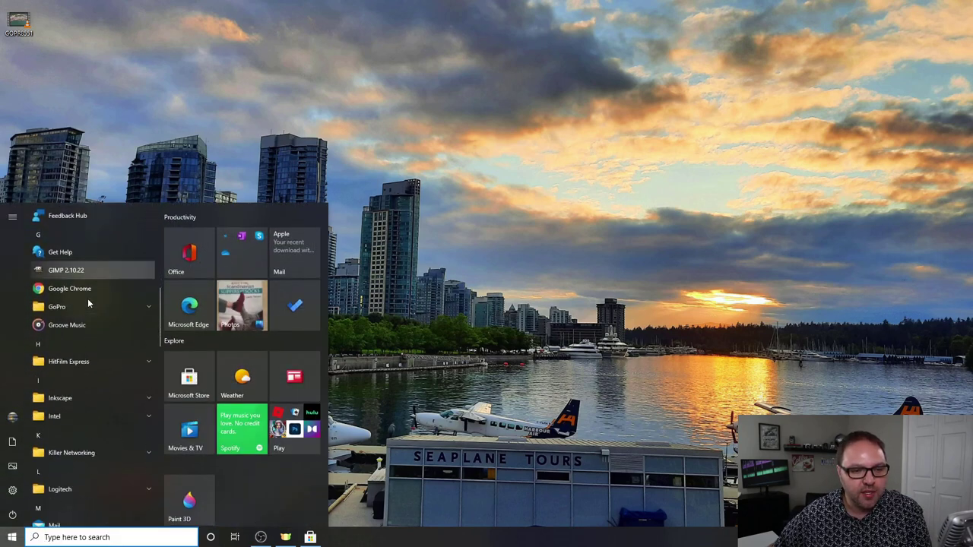
{"action": "scroll", "coordinate": [88, 303], "scroll_direction": "down", "scroll_amount": 8}
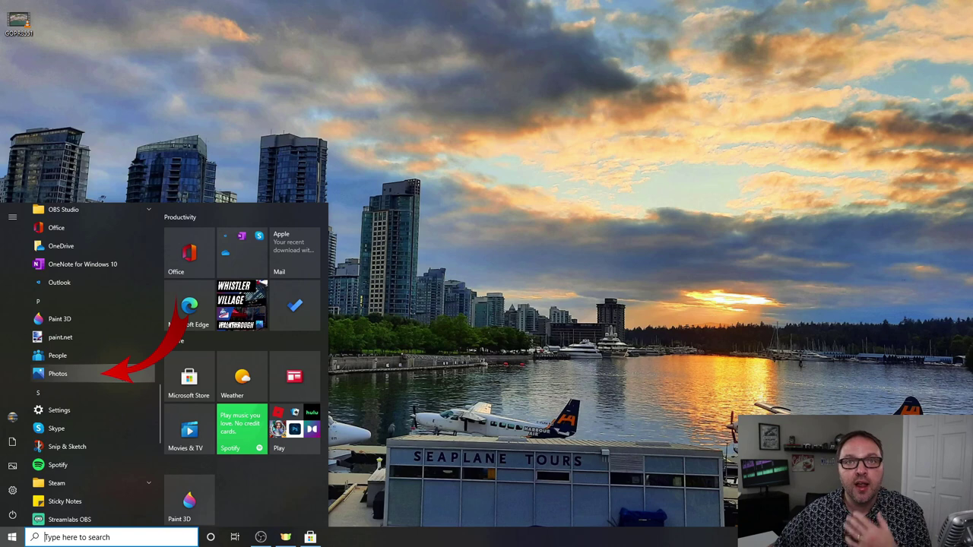
{"action": "left_click", "coordinate": [447, 303]}
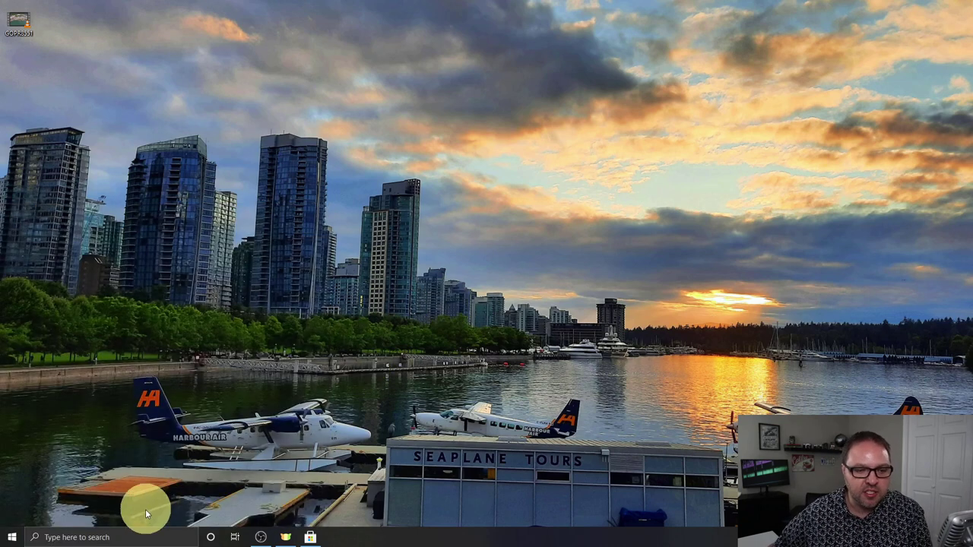
- Search Windows for the Video Editor app and open its start page
{"action": "left_click", "coordinate": [116, 537]}
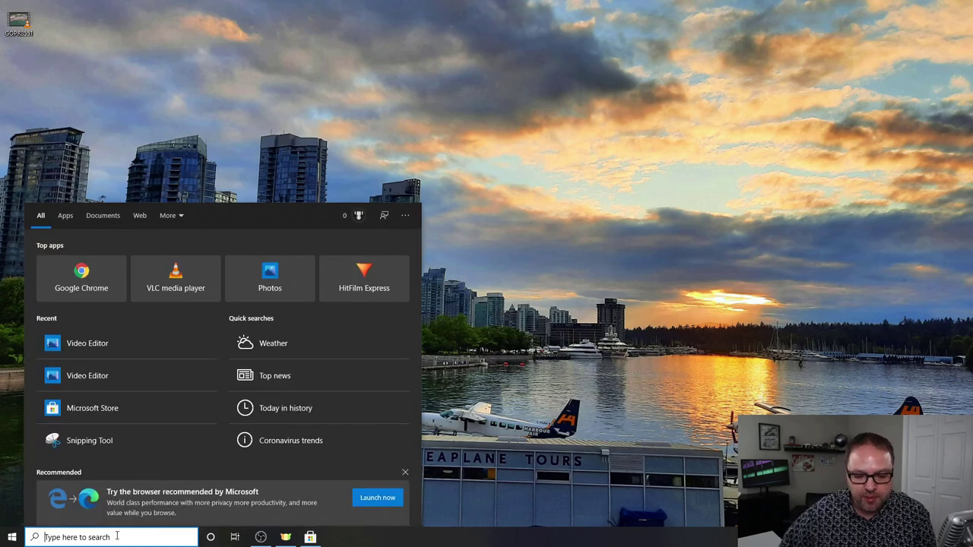
{"action": "type", "text": "viideo"}
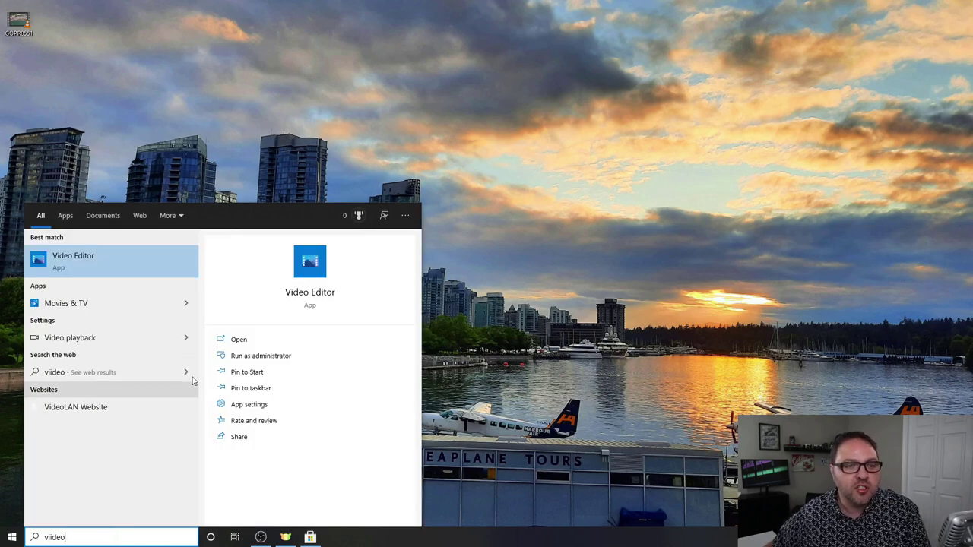
{"action": "left_click", "coordinate": [156, 264]}
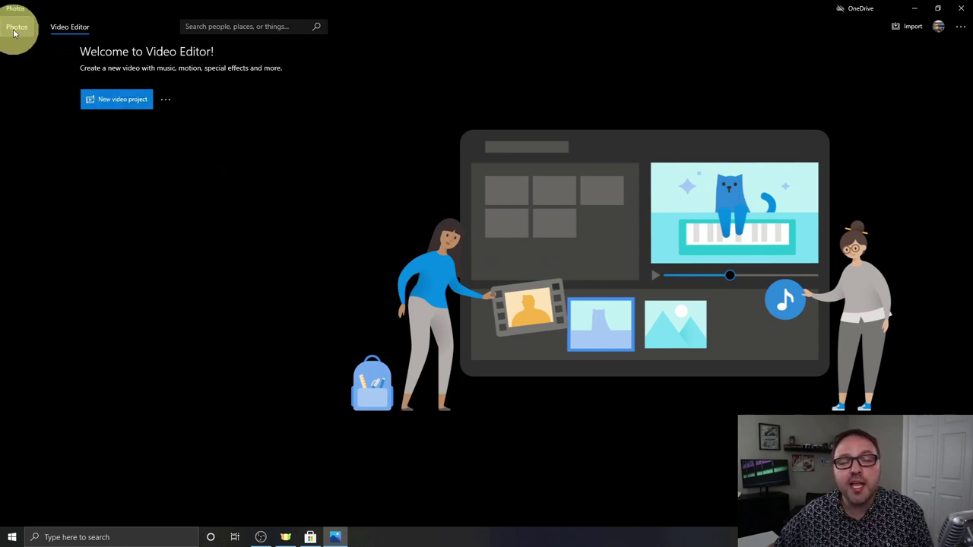
{"action": "left_click", "coordinate": [72, 28]}
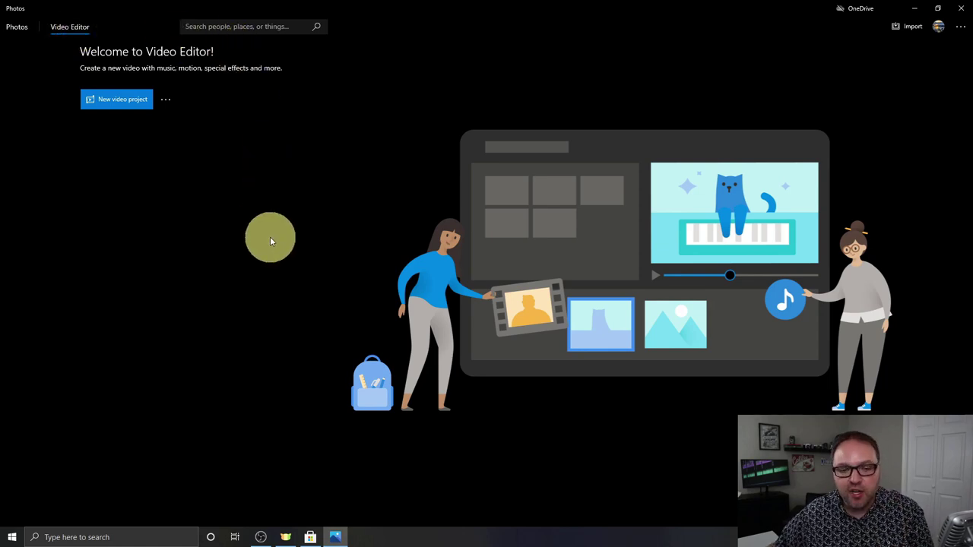
- Look at the Microsoft Photos page in Microsoft Store and return to Video Editor
{"action": "left_click", "coordinate": [310, 538]}
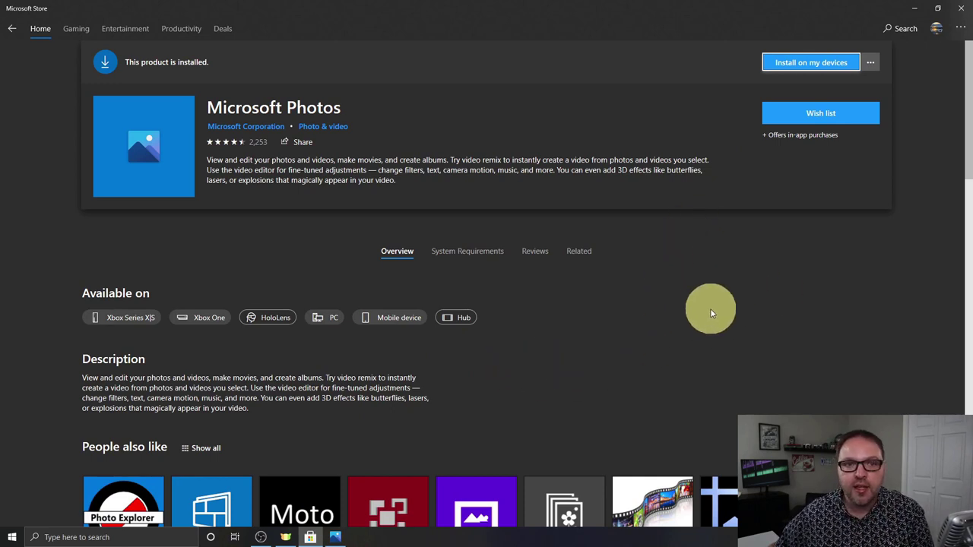
{"action": "left_click", "coordinate": [914, 8]}
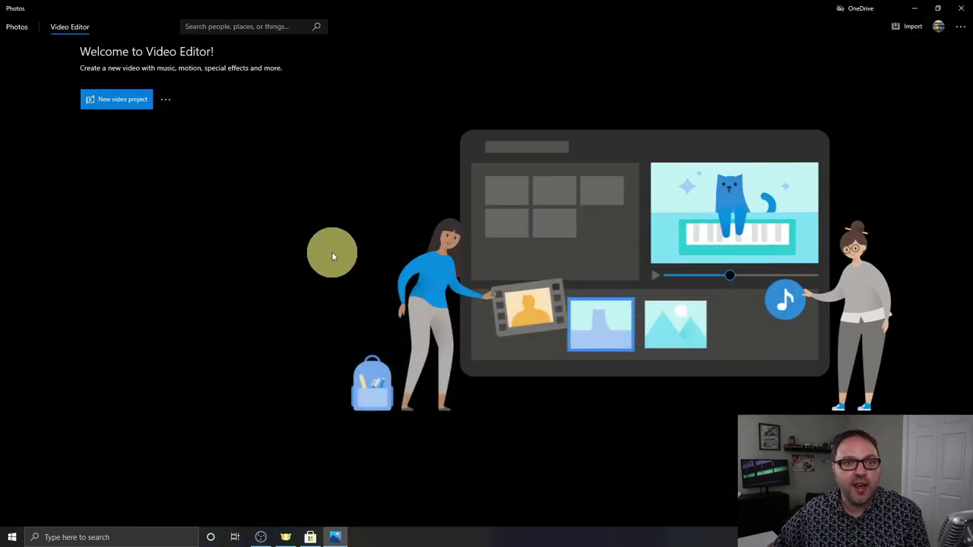
- Create a new video project named "trimmed video"
{"action": "left_click", "coordinate": [127, 101]}
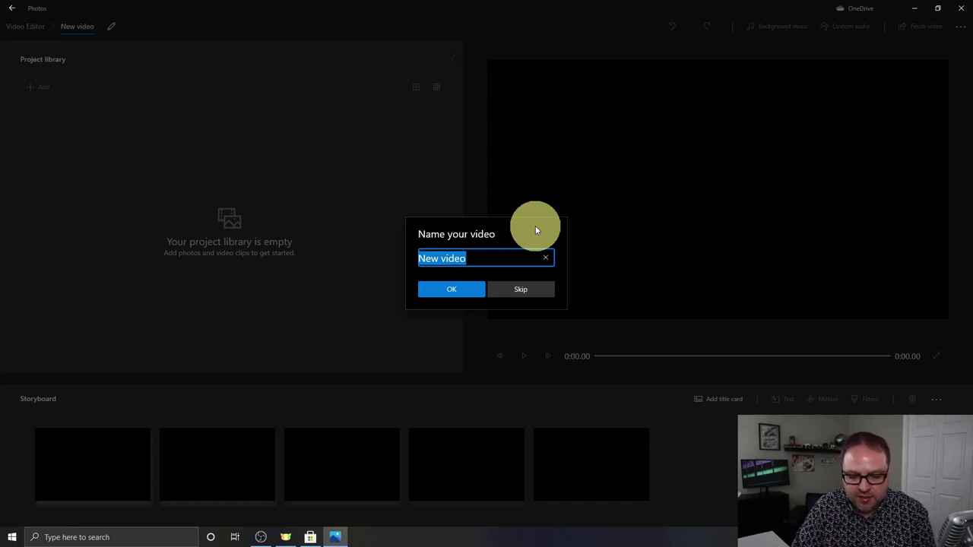
{"action": "type", "text": "trimmed video"}
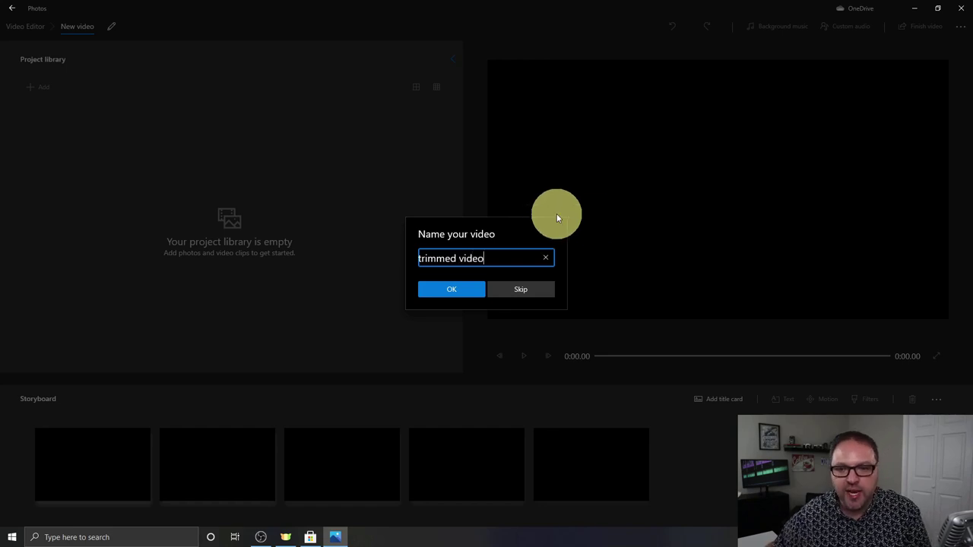
{"action": "left_click", "coordinate": [464, 292]}
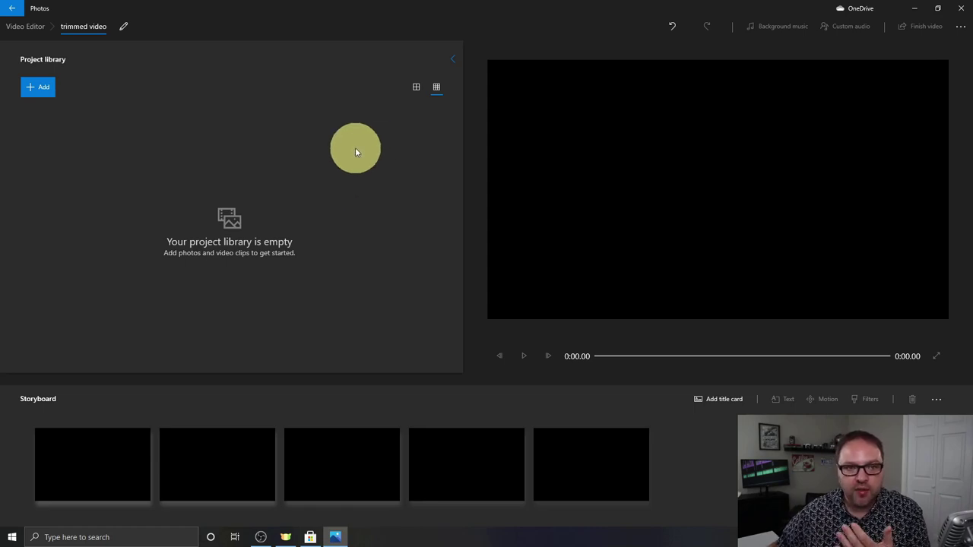
- Add the GOPR8551 video from the desktop to the project library and maximize the editor window again
{"action": "left_click_drag", "start_coordinate": [387, 19], "coordinate": [521, 46]}
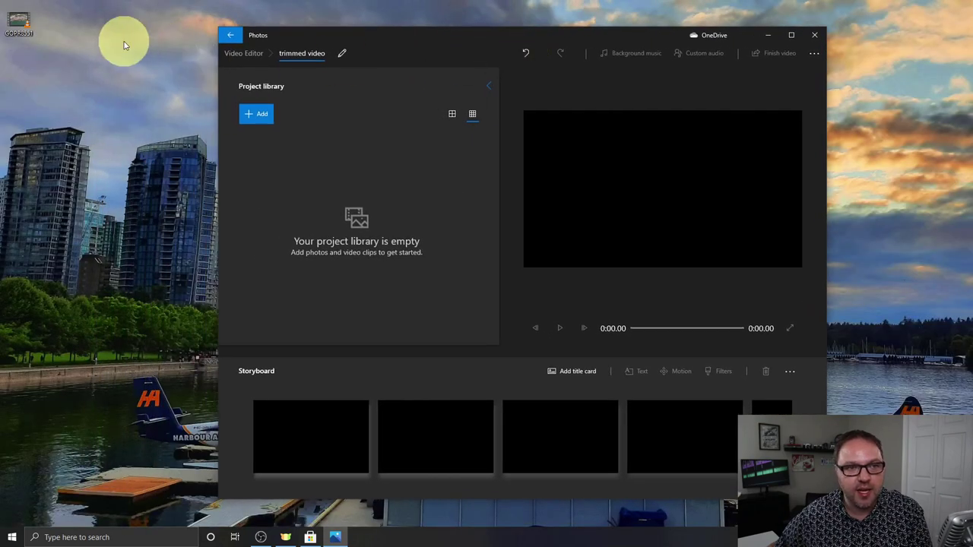
{"action": "left_click_drag", "start_coordinate": [14, 19], "coordinate": [357, 220]}
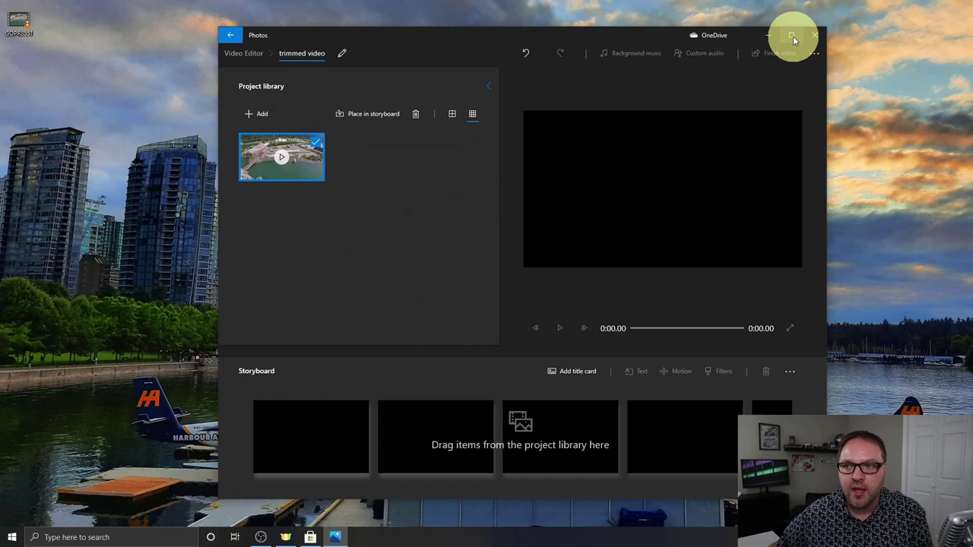
{"action": "left_click", "coordinate": [791, 36]}
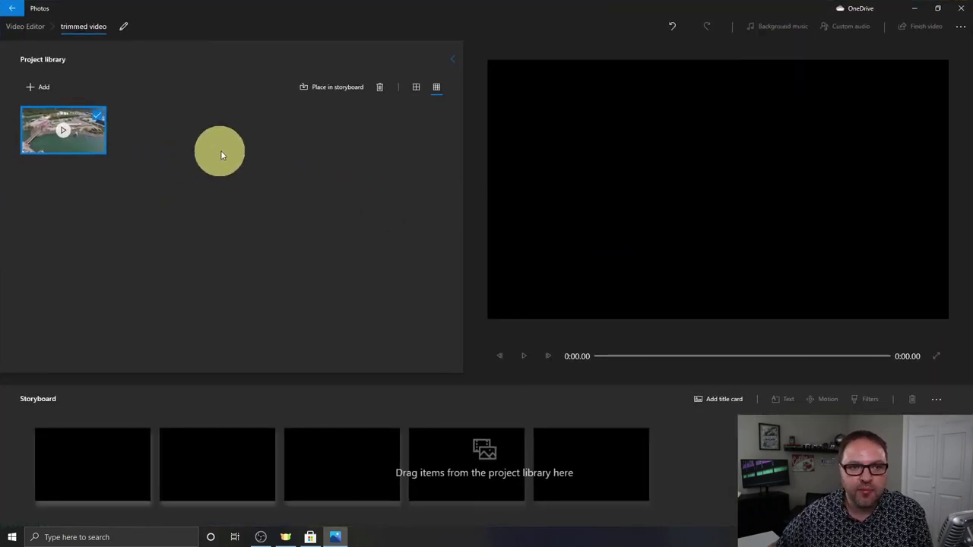
- Place the library clip in the first storyboard slot and preview its opening seconds
{"action": "left_click", "coordinate": [95, 149]}
{"action": "left_click_drag", "start_coordinate": [95, 149], "coordinate": [119, 456]}
{"action": "left_click", "coordinate": [252, 326]}
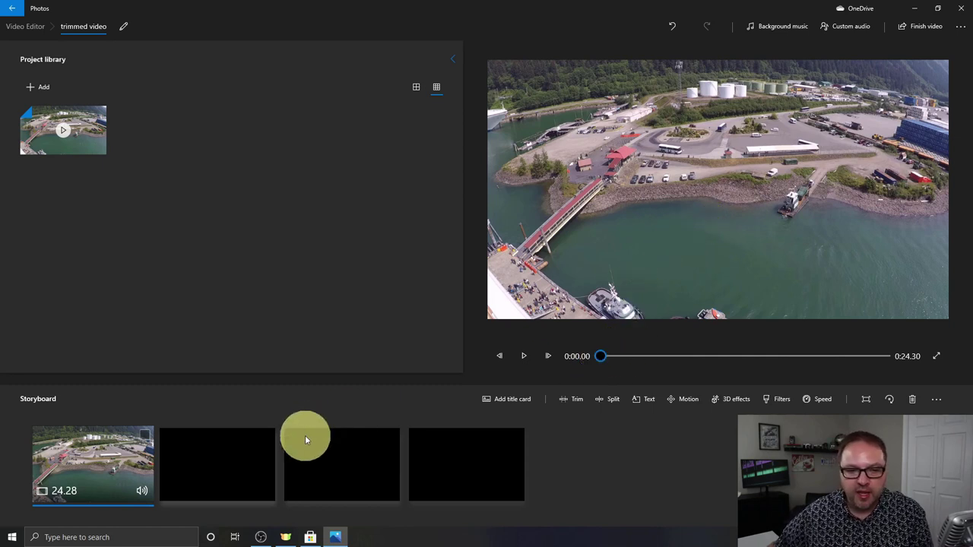
{"action": "left_click", "coordinate": [522, 358]}
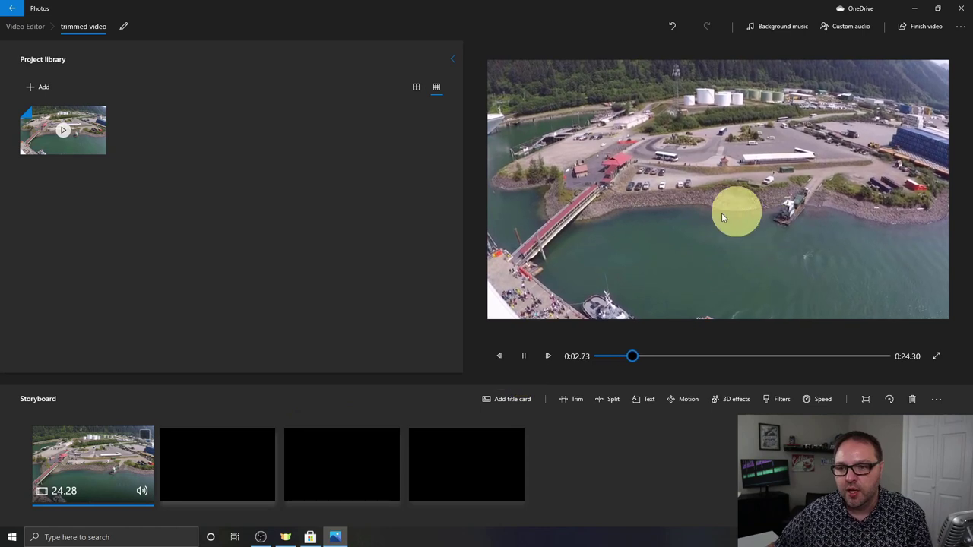
{"action": "left_click", "coordinate": [766, 179]}
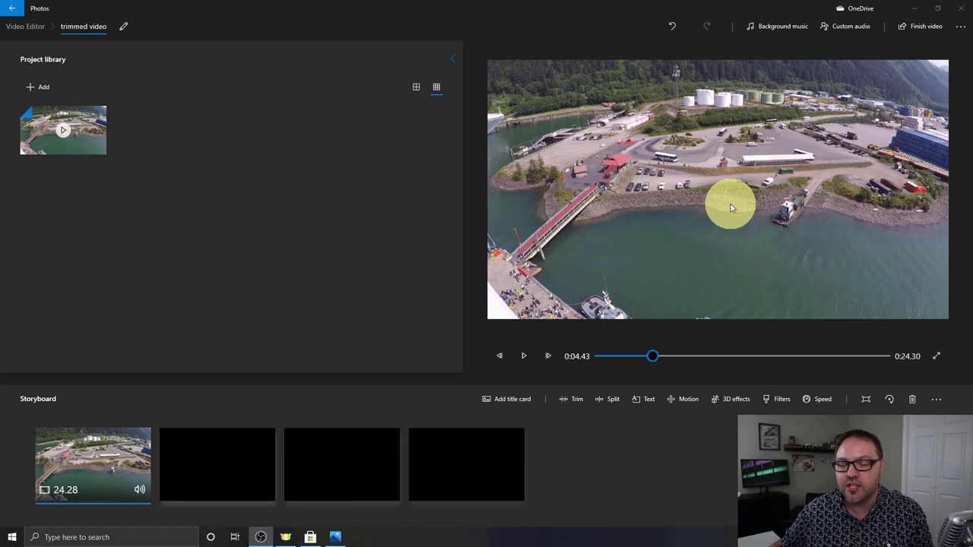
- Try the project in portrait orientation and switch it back to landscape
{"action": "left_click", "coordinate": [960, 30]}
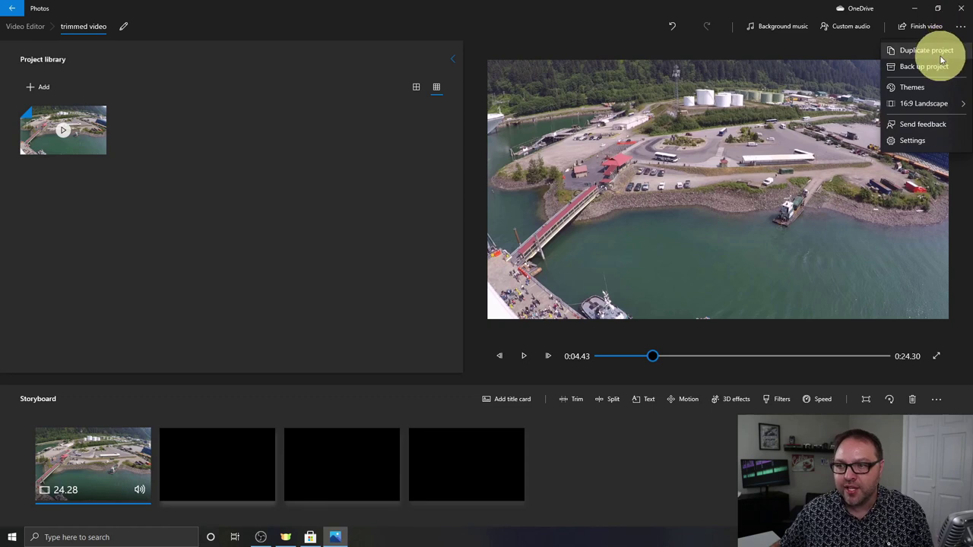
{"action": "mouse_move", "coordinate": [934, 104]}
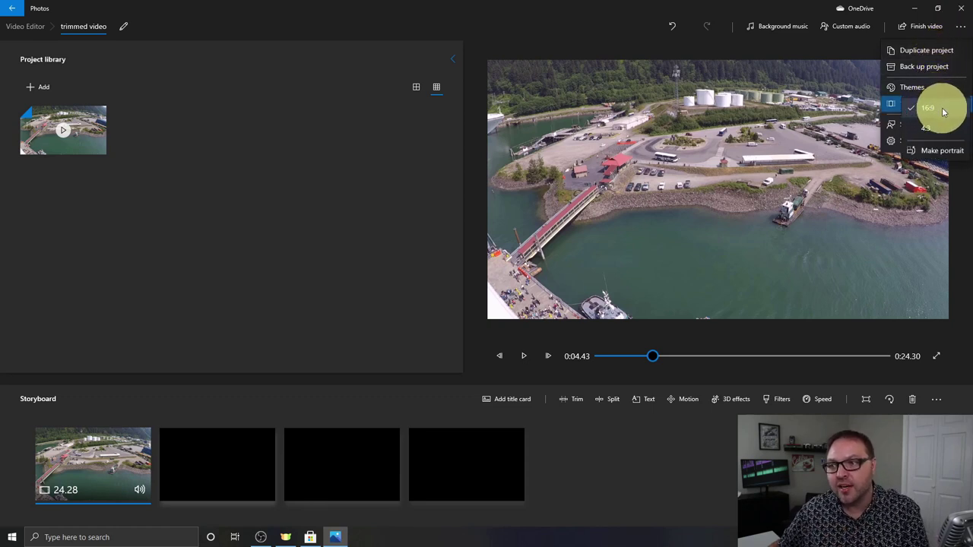
{"action": "left_click", "coordinate": [940, 151]}
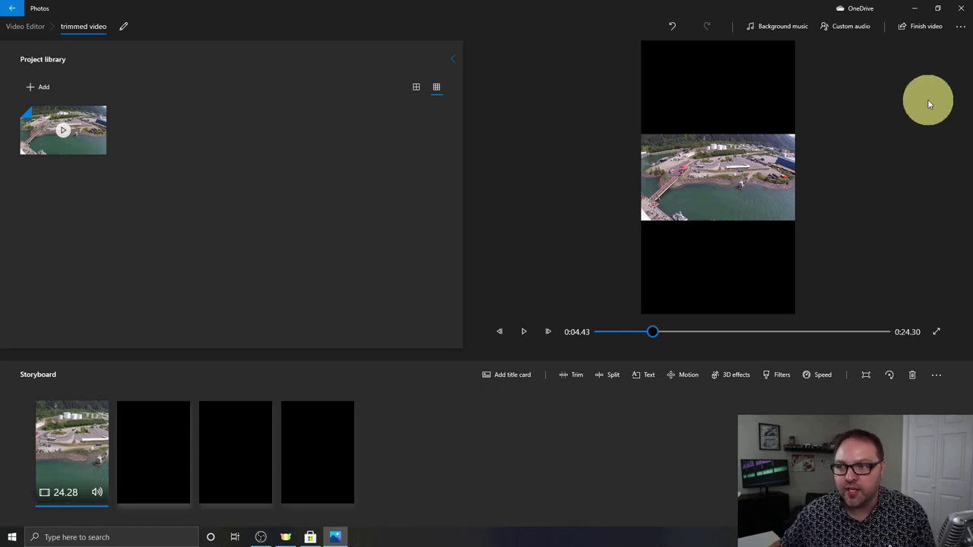
{"action": "left_click", "coordinate": [960, 29]}
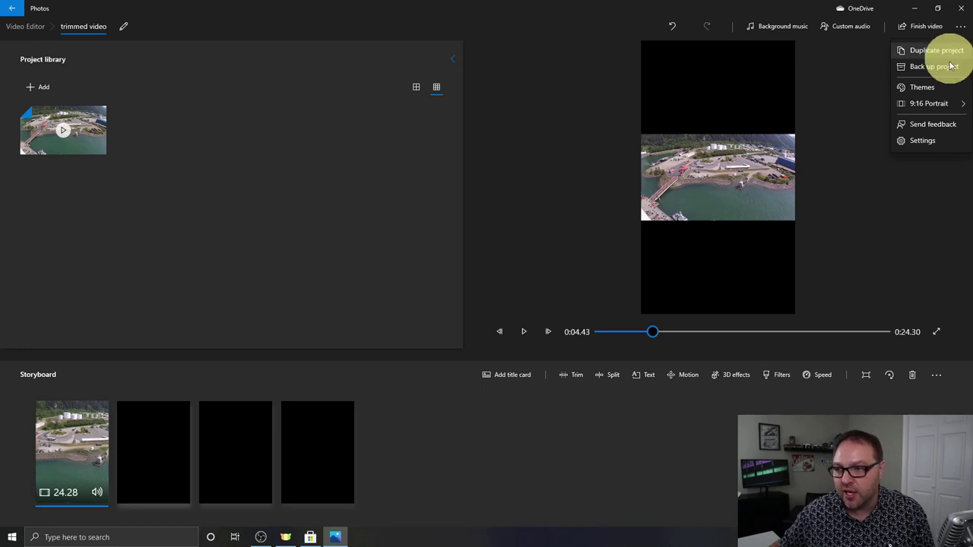
{"action": "left_click", "coordinate": [942, 104]}
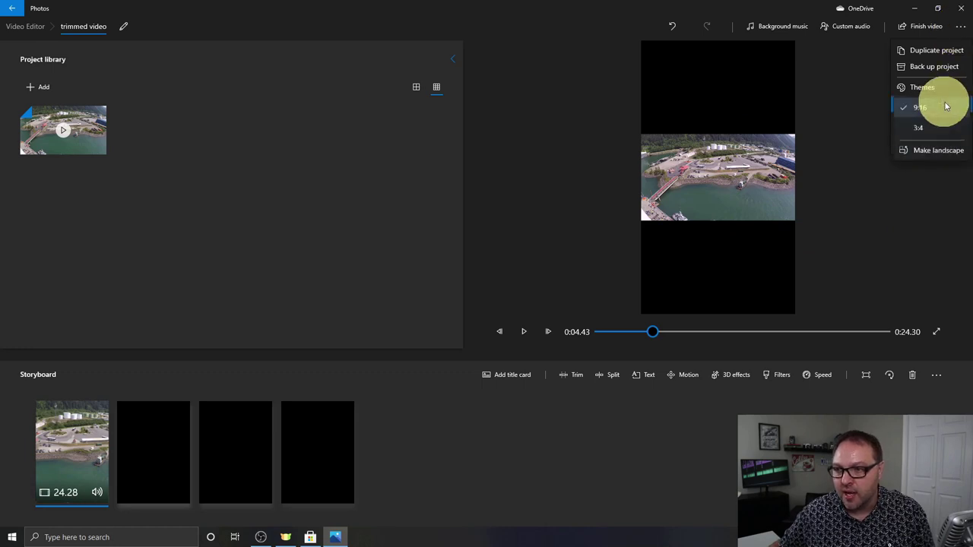
{"action": "left_click", "coordinate": [941, 150]}
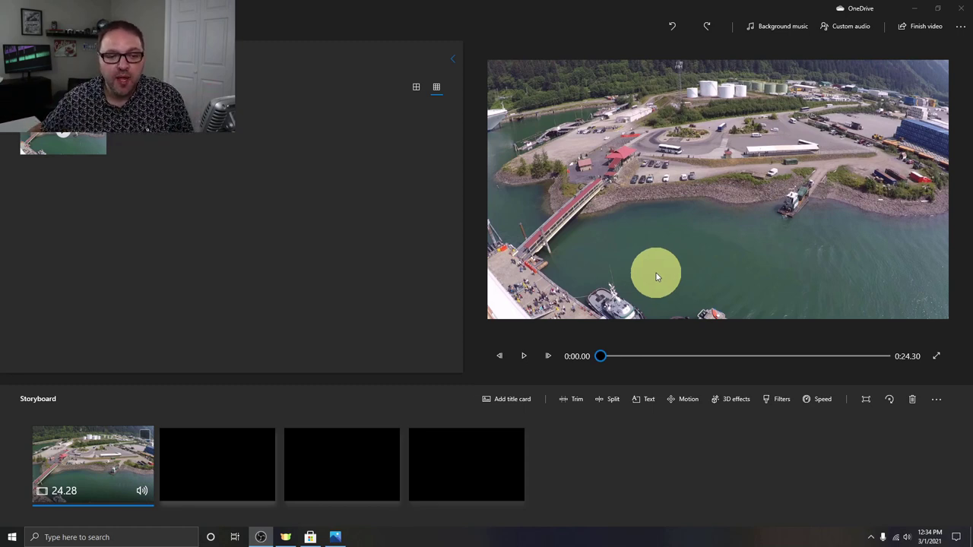
- Split the storyboard clip into two clips at 0:07.06
{"action": "left_click", "coordinate": [108, 457]}
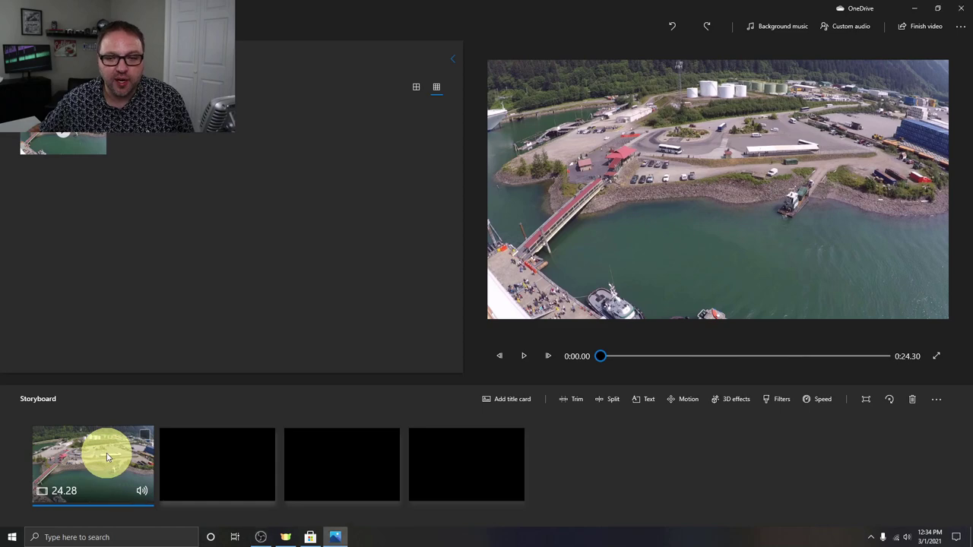
{"action": "left_click", "coordinate": [614, 401]}
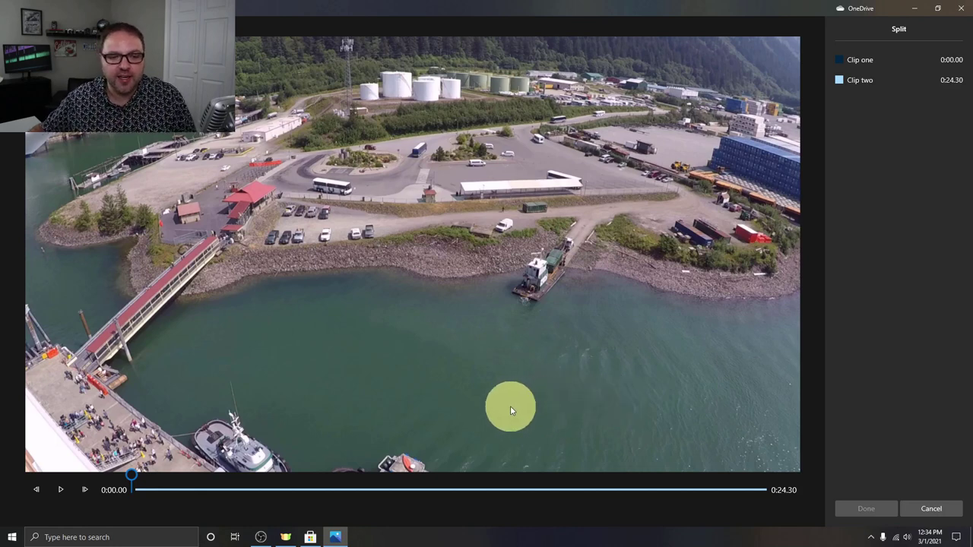
{"action": "left_click", "coordinate": [62, 494]}
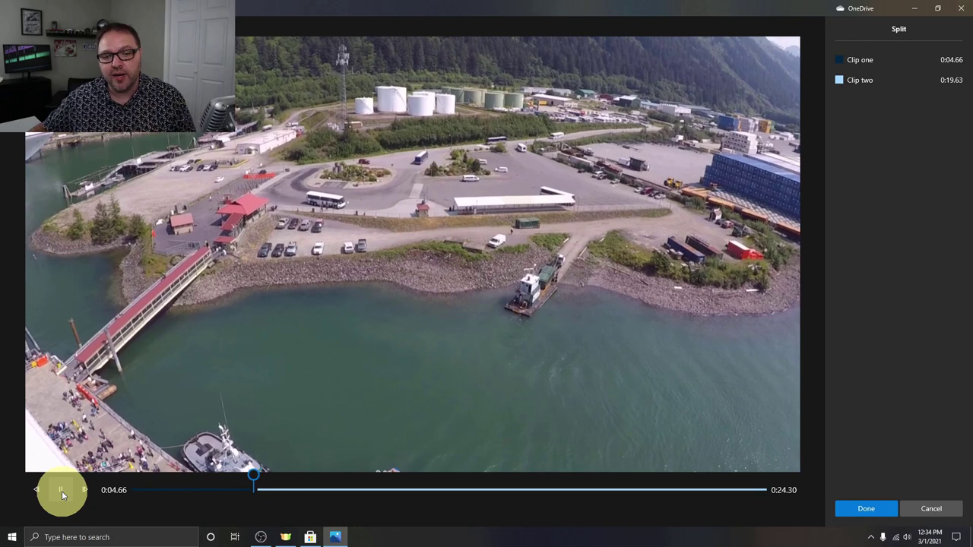
{"action": "left_click", "coordinate": [62, 493]}
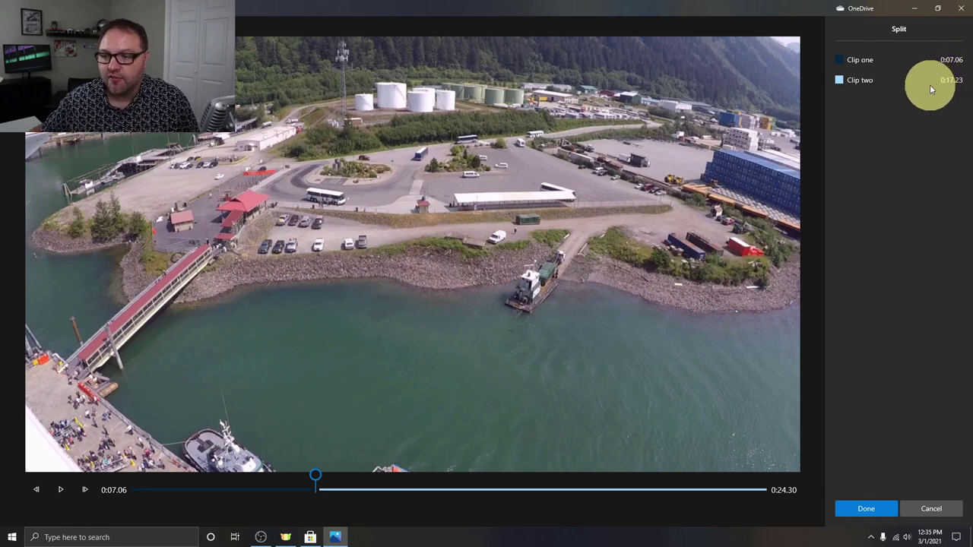
{"action": "left_click", "coordinate": [874, 511]}
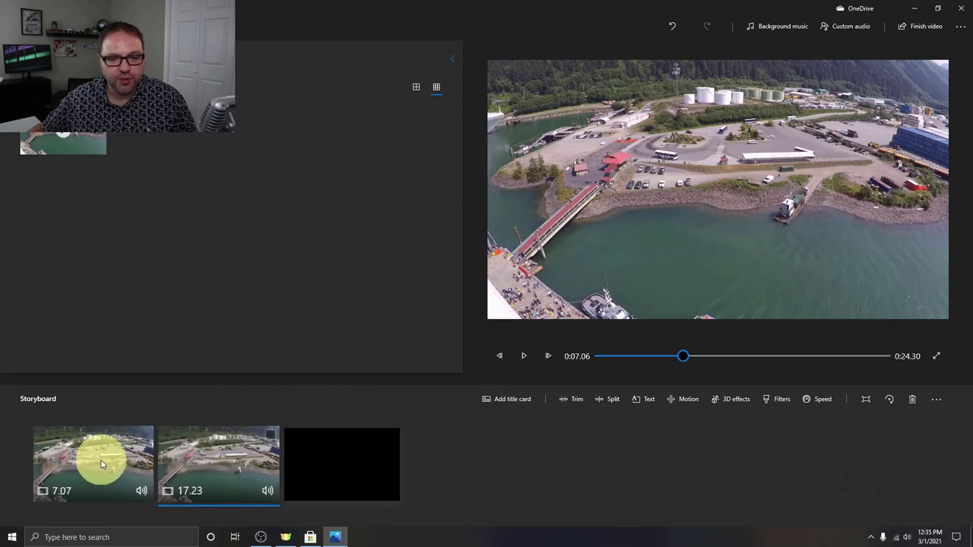
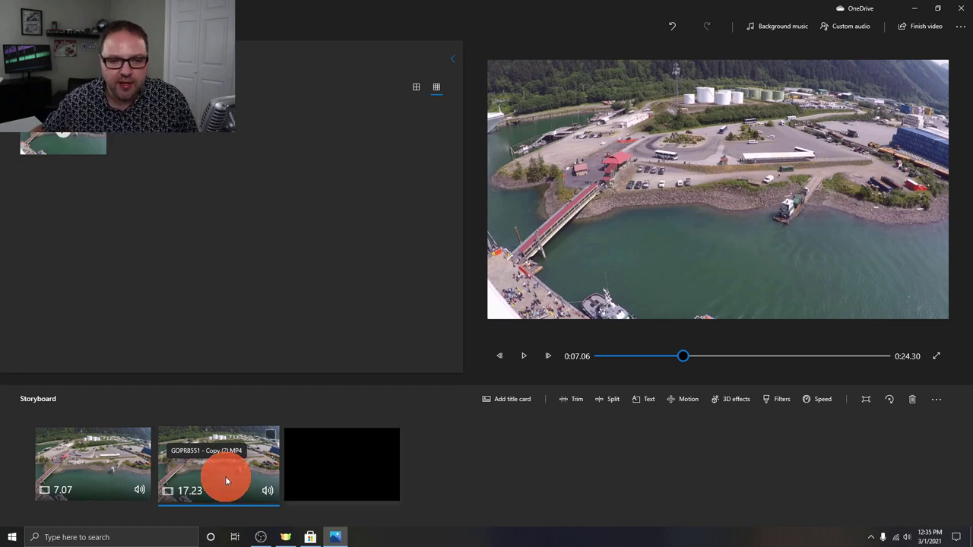
- Trim the second storyboard clip so that it starts at 0:15.00, using playback to find the new start point
{"action": "left_click", "coordinate": [571, 400]}
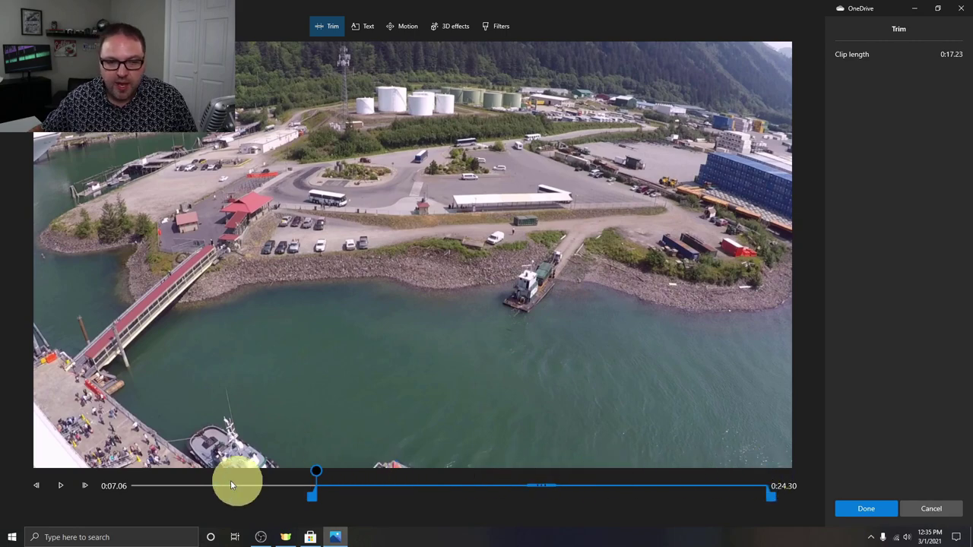
{"action": "left_click", "coordinate": [63, 486]}
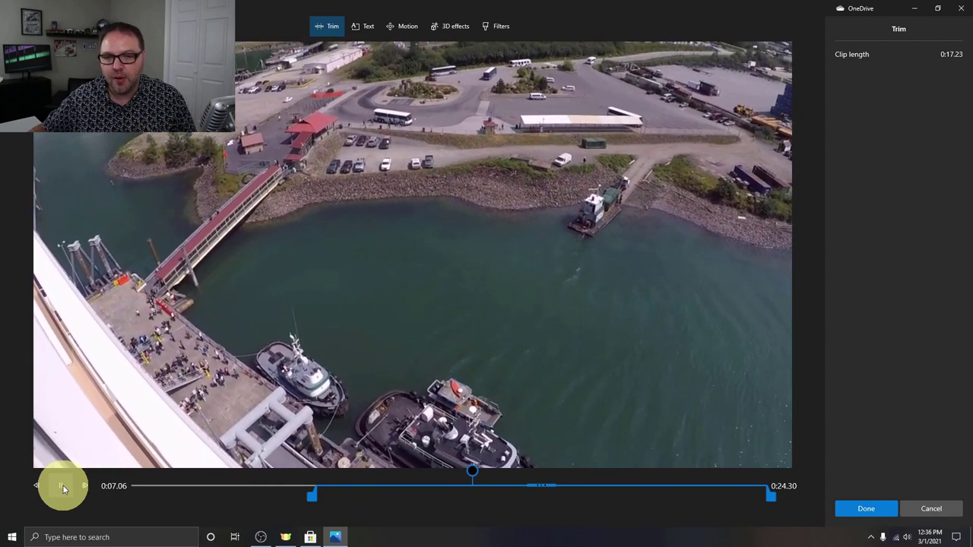
{"action": "left_click", "coordinate": [63, 486]}
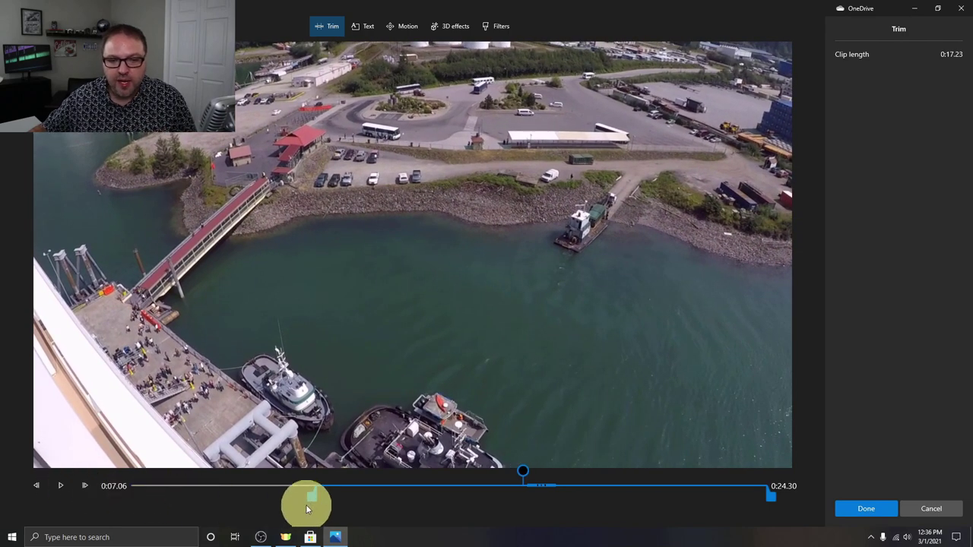
{"action": "left_click_drag", "start_coordinate": [309, 497], "coordinate": [521, 496]}
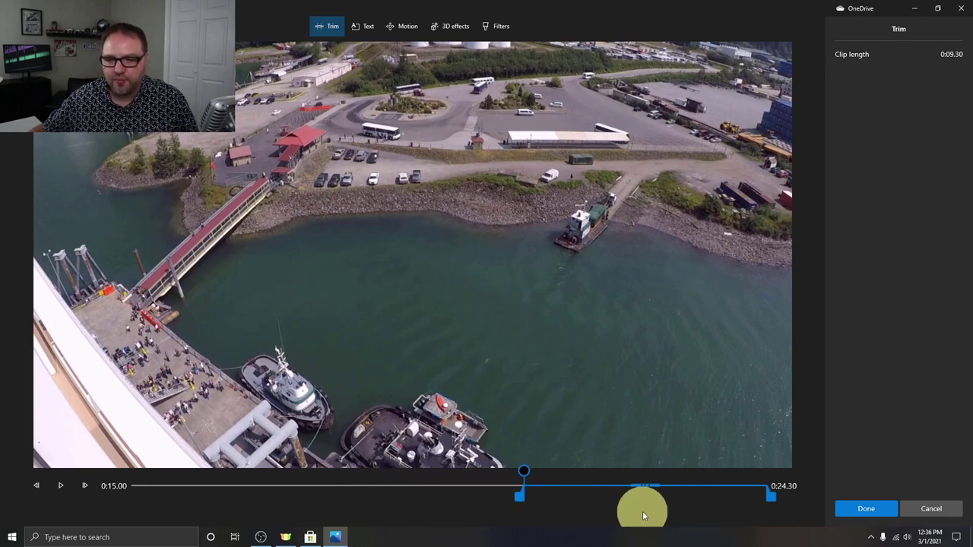
{"action": "left_click", "coordinate": [862, 509]}
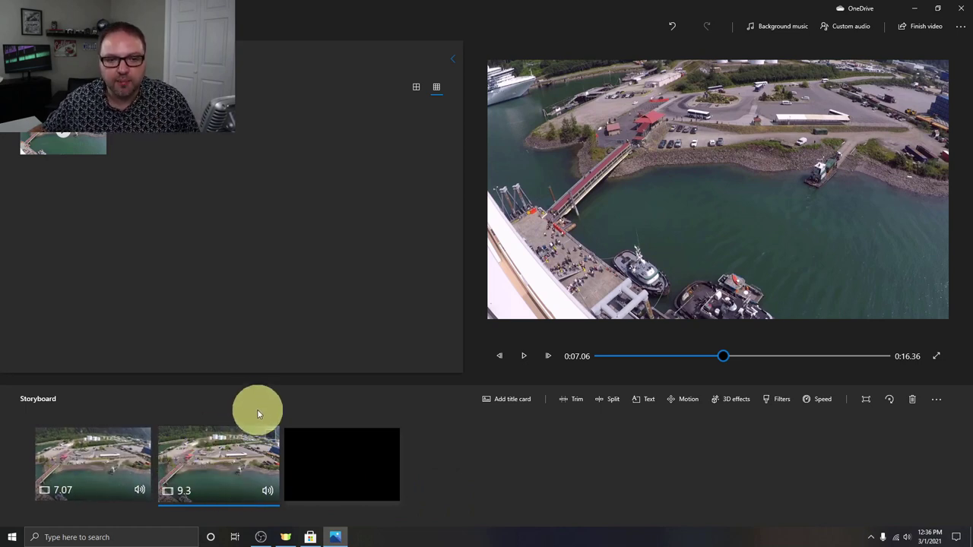
- Check the first storyboard clip's trim range and preview the storyboard from the beginning to 0:11.30
{"action": "left_click", "coordinate": [102, 478]}
{"action": "left_click", "coordinate": [564, 405]}
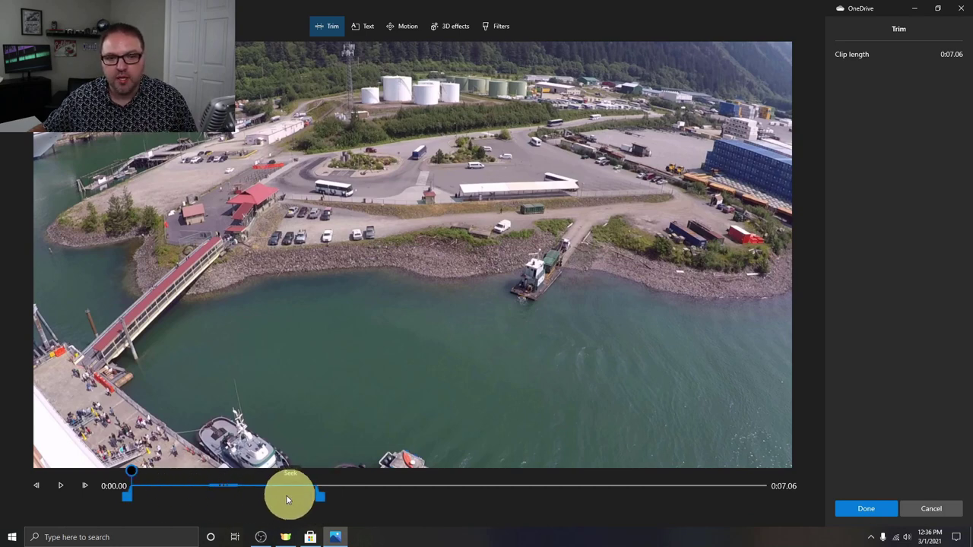
{"action": "left_click", "coordinate": [864, 507]}
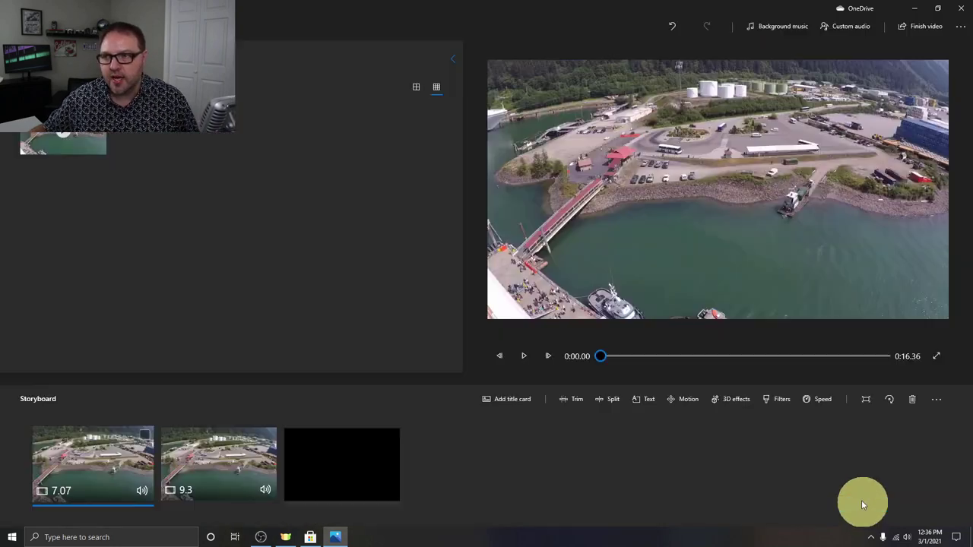
{"action": "left_click", "coordinate": [525, 356]}
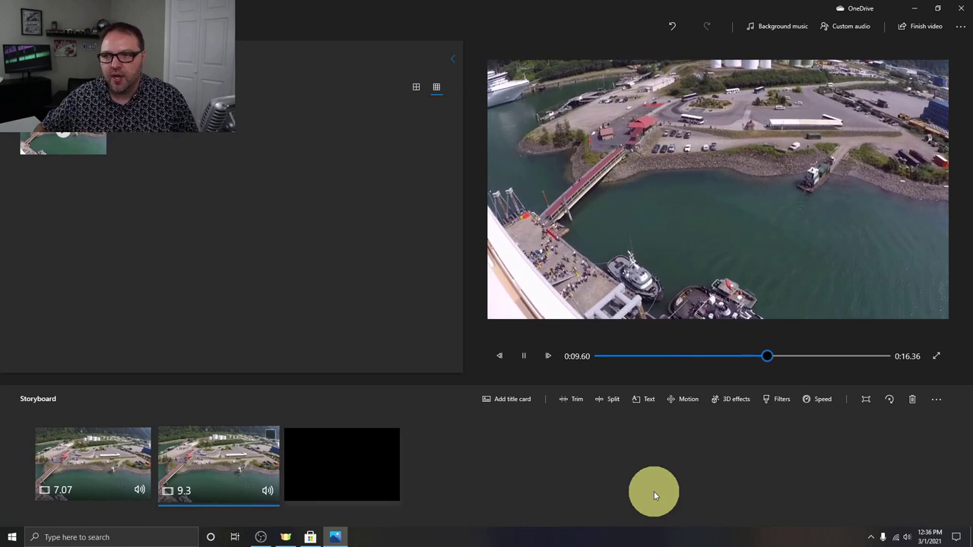
{"action": "left_click", "coordinate": [837, 206]}
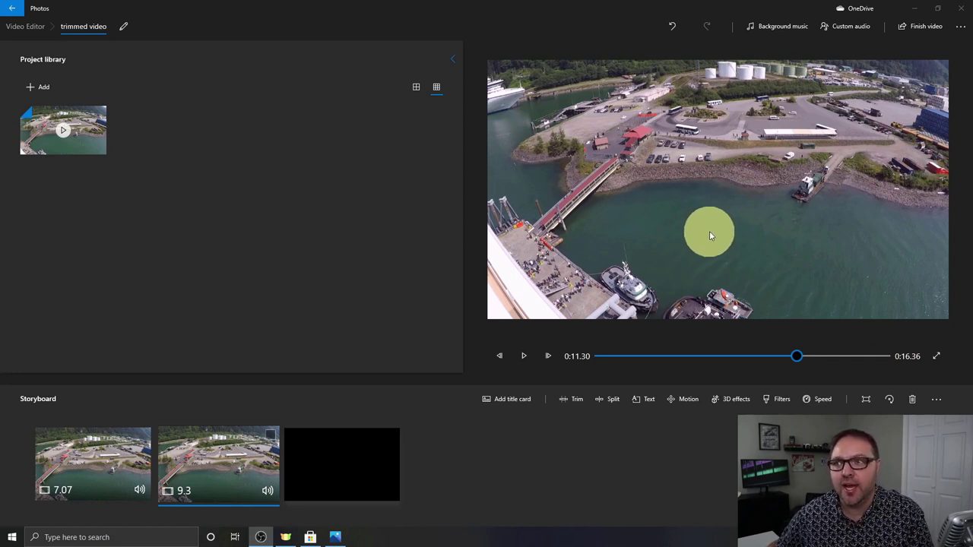
- Export the finished video in High 1080p quality to the Desktop with the file name "trimmed video"
{"action": "left_click", "coordinate": [920, 28]}
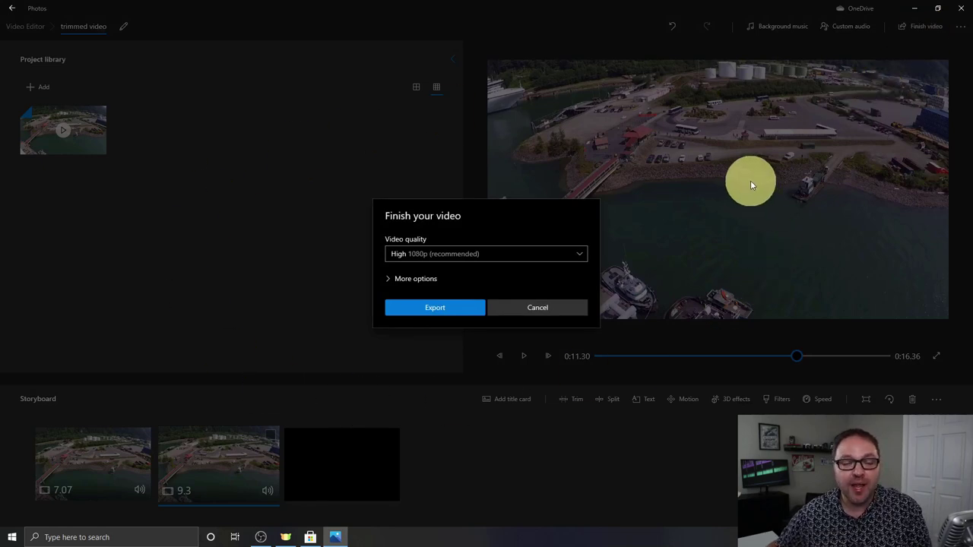
{"action": "left_click", "coordinate": [561, 251]}
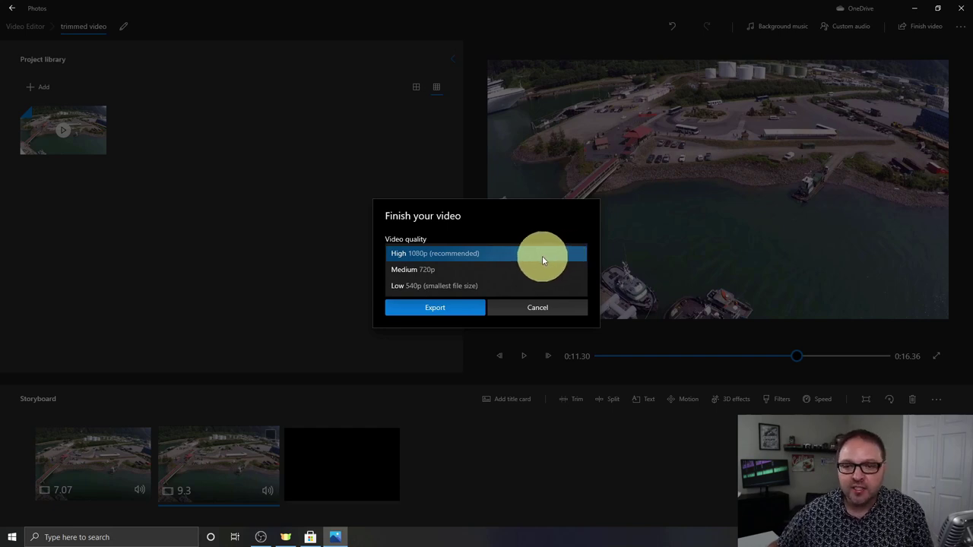
{"action": "left_click", "coordinate": [542, 256]}
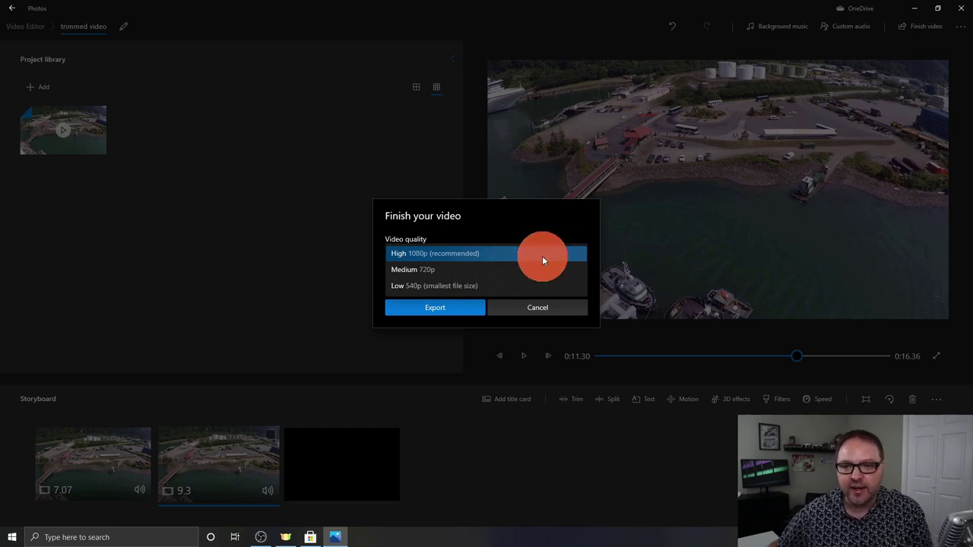
{"action": "left_click", "coordinate": [451, 308]}
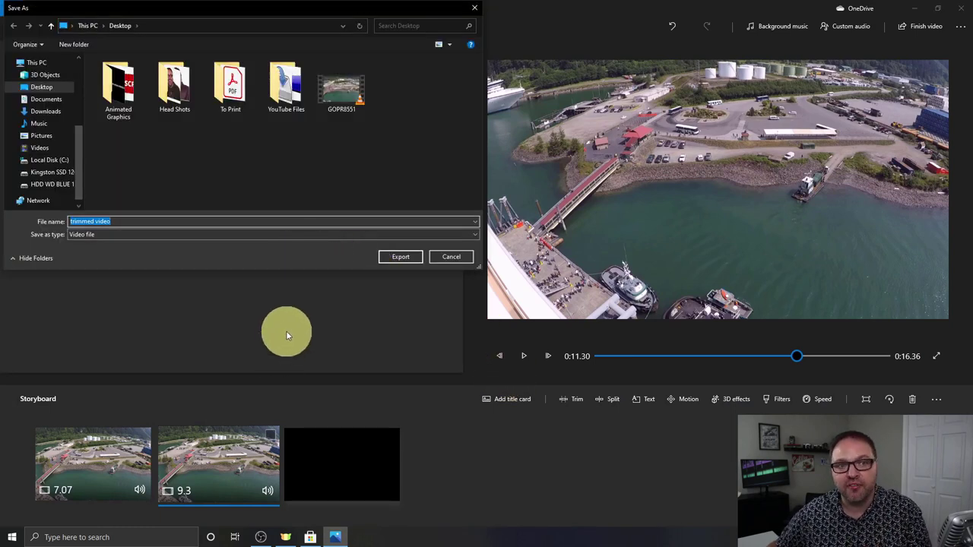
{"action": "left_click", "coordinate": [44, 89]}
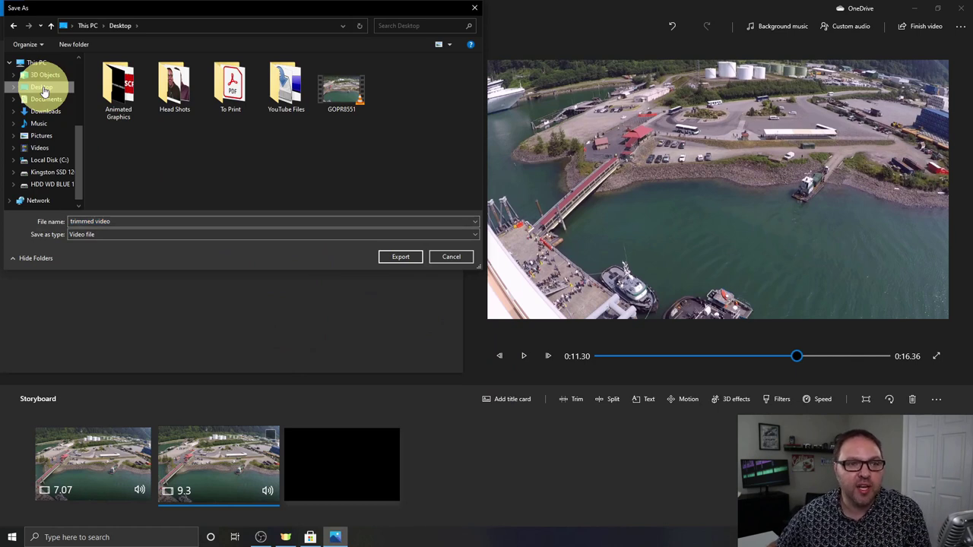
{"action": "left_click", "coordinate": [125, 220]}
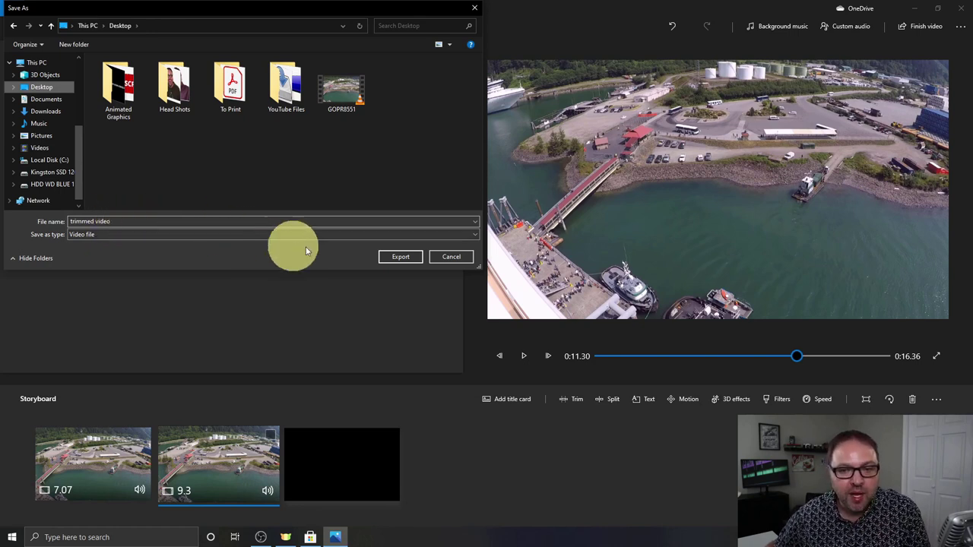
{"action": "left_click", "coordinate": [405, 257]}
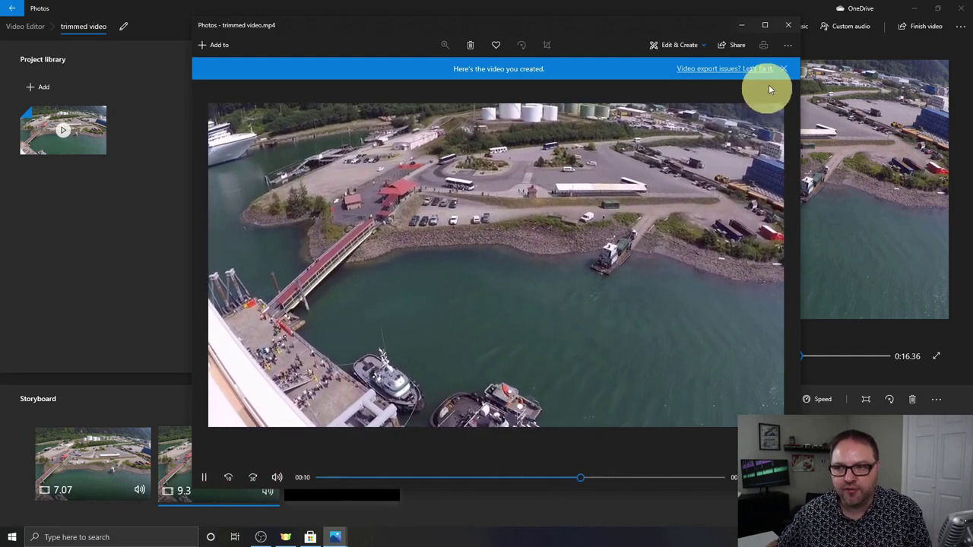
- Close the exported video's playback window, shrink the editor to check for the file on the desktop, and maximize the editor again
{"action": "left_click", "coordinate": [788, 25]}
{"action": "double_click", "coordinate": [399, 11]}
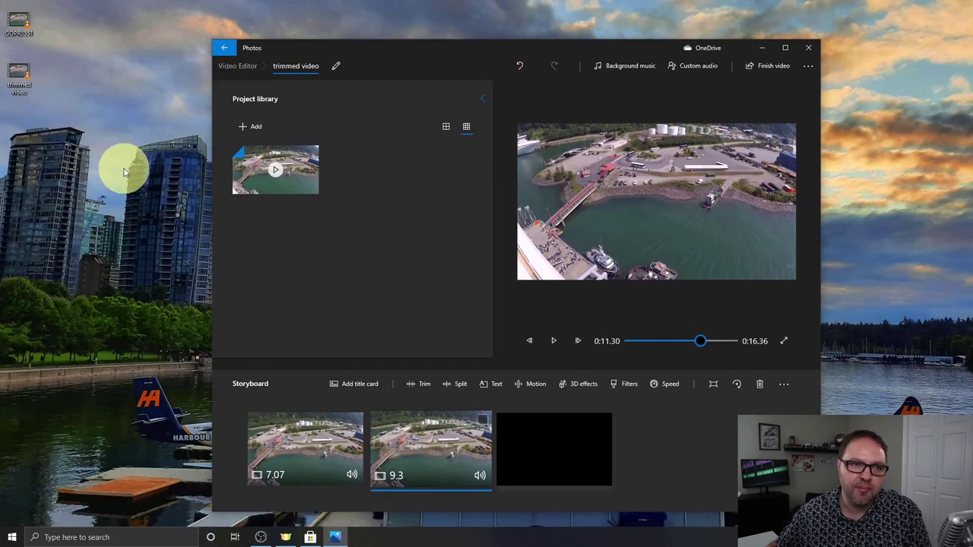
{"action": "left_click", "coordinate": [785, 47]}
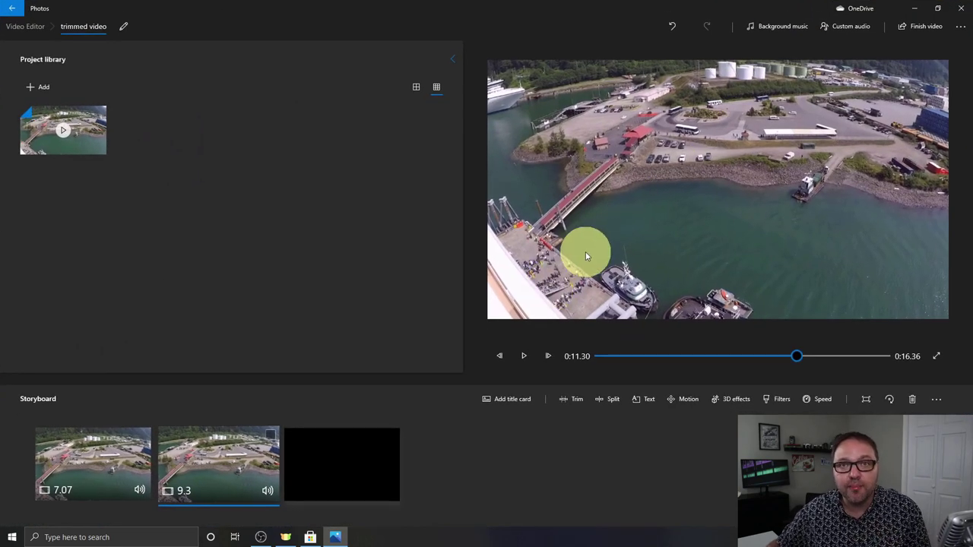